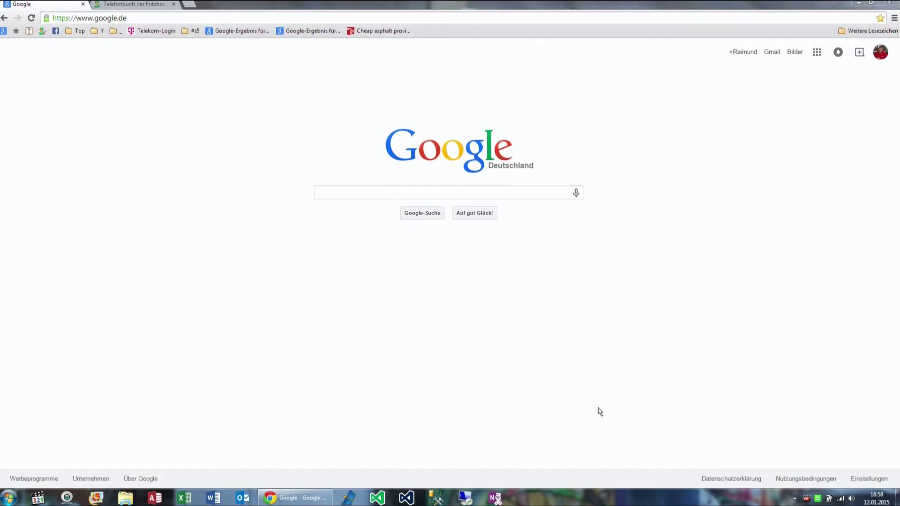
- Leave the phonebook tutorial page and return to the Google start page
left_click(146, 5)
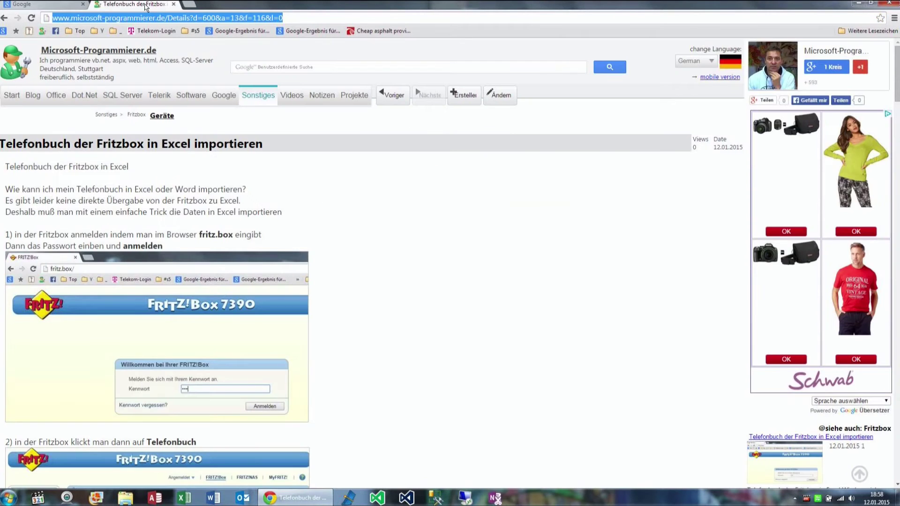
left_click(85, 6)
left_click(120, 19)
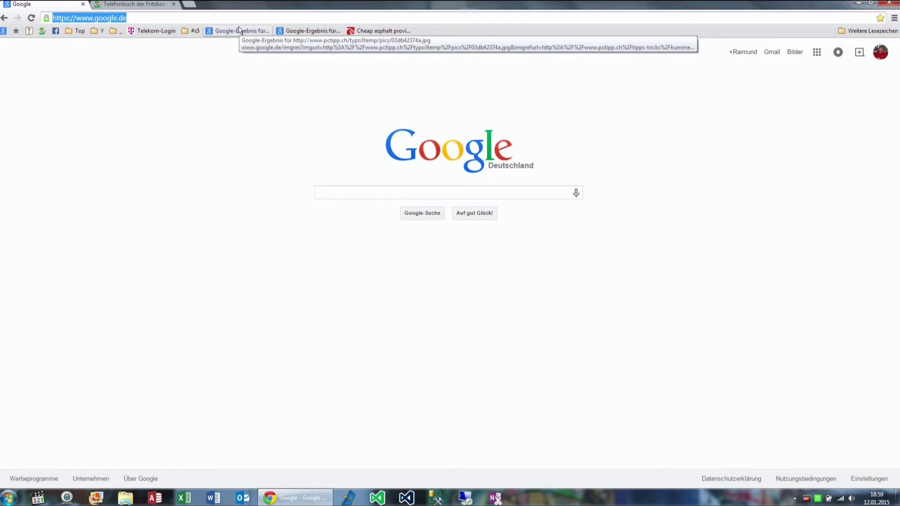
- Load fritz.box and log in with the router password
type("fritz.box/")
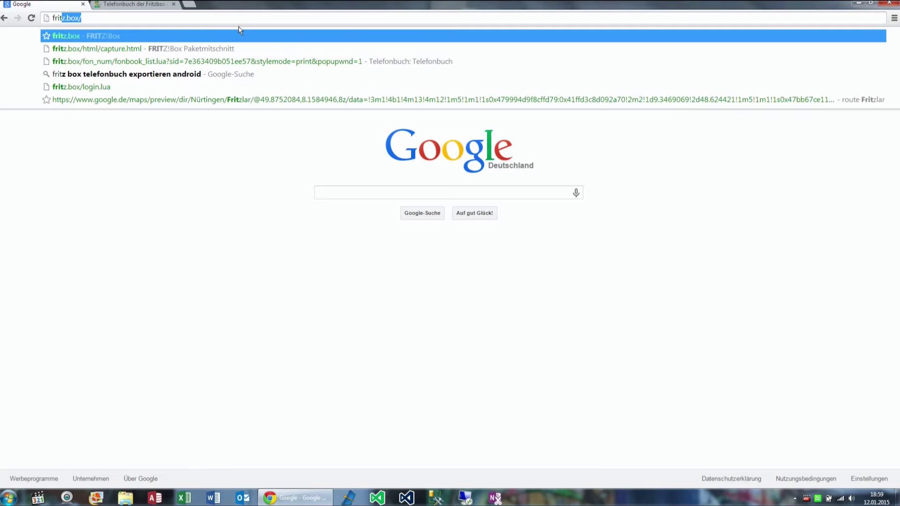
key("Return")
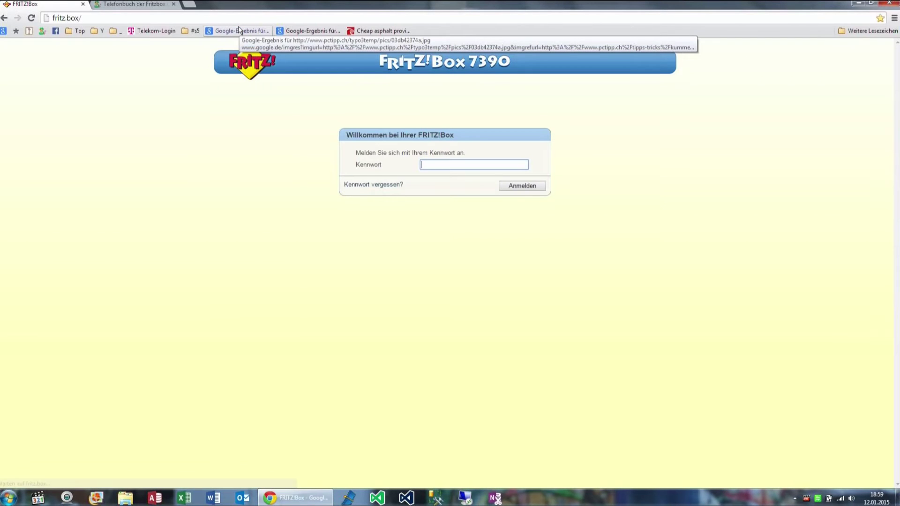
type("*******")
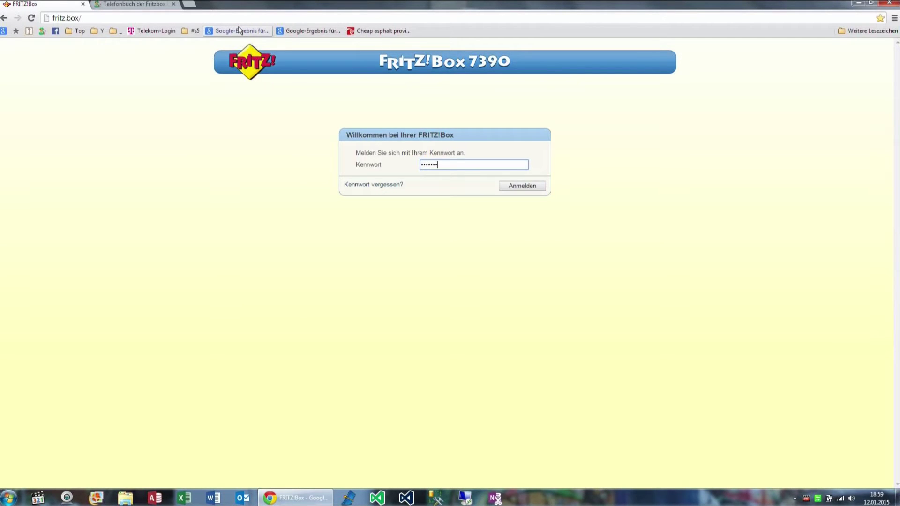
type("*")
key("Return")
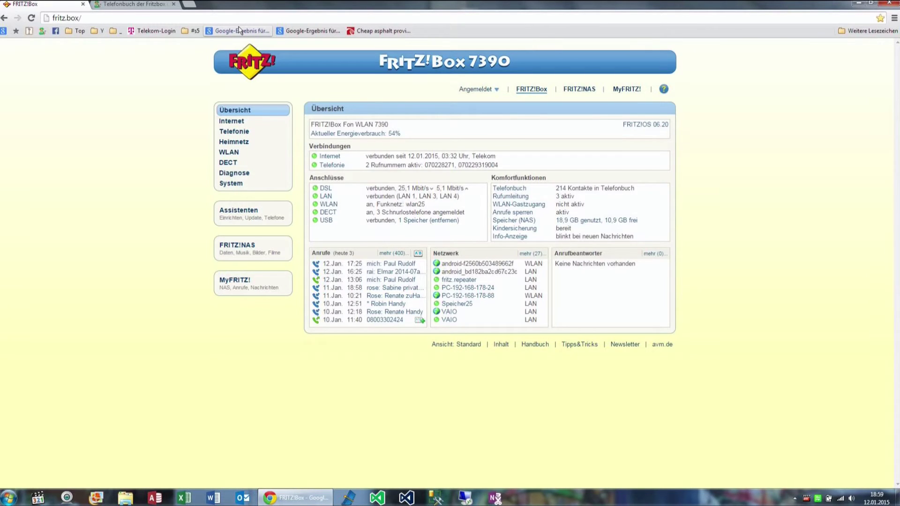
- Open the FRITZ!Box Telefonbuch and its Druckansicht print view
left_click(506, 189)
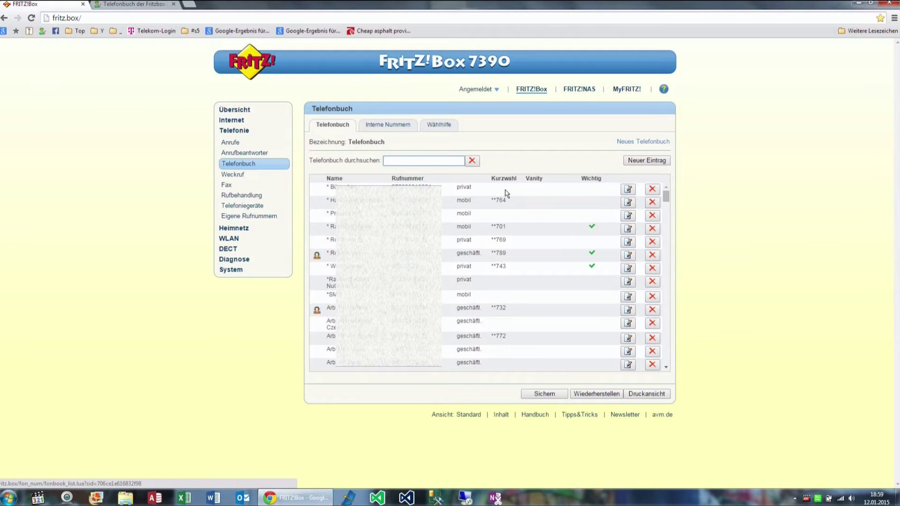
left_click(645, 395)
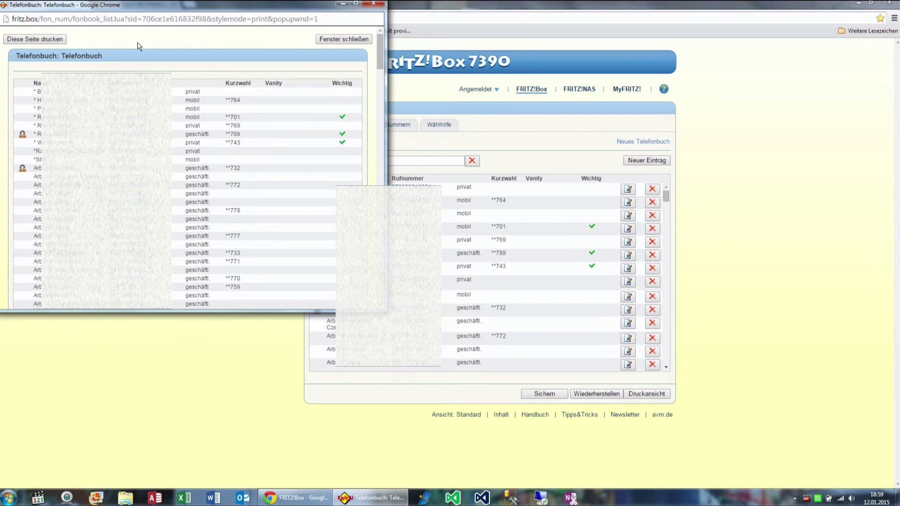
- Select the entire phonebook print view and launch Word
key("ctrl+a")
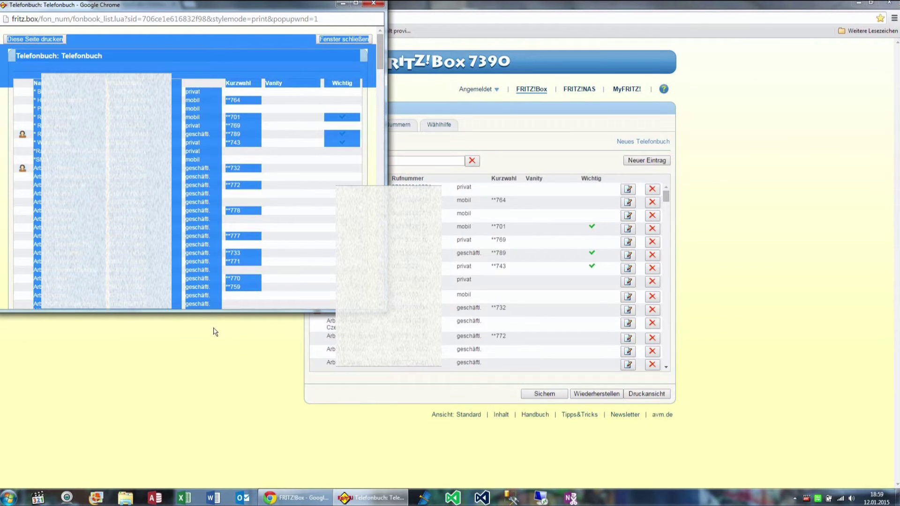
left_click(215, 500)
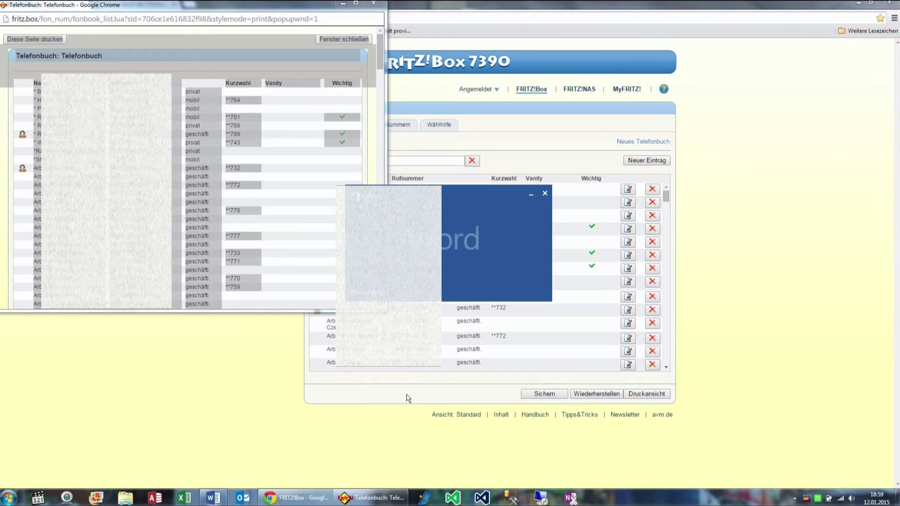
- Paste the phonebook as a table into a blank Word document, adding an empty first line
key("Return")
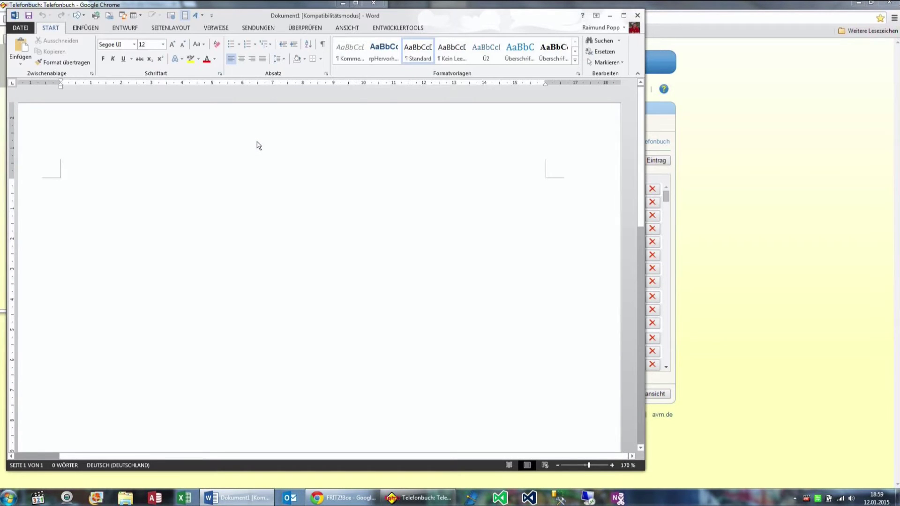
key("ctrl+v")
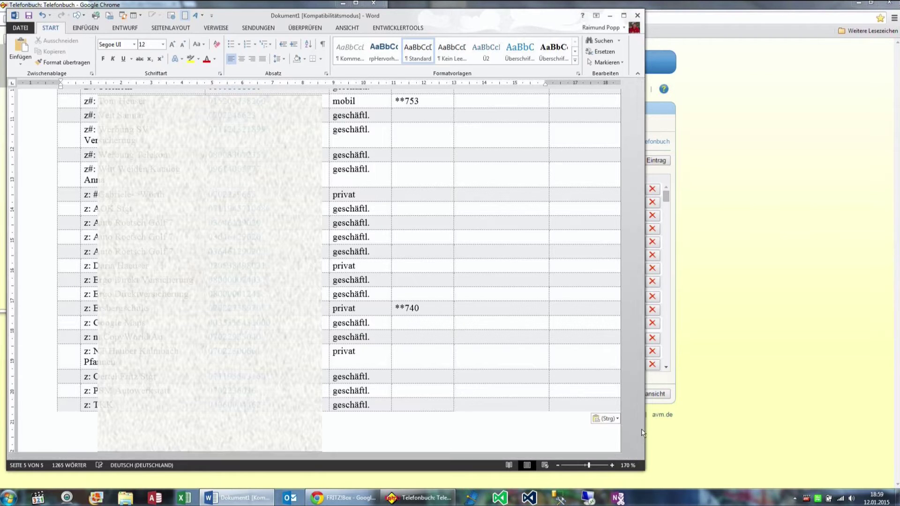
left_click_drag(640, 428, 653, 101)
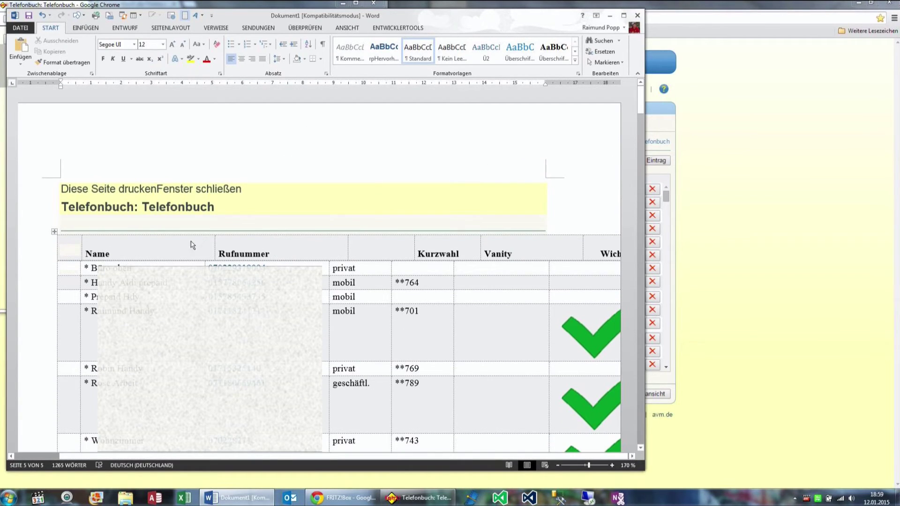
left_click(337, 272)
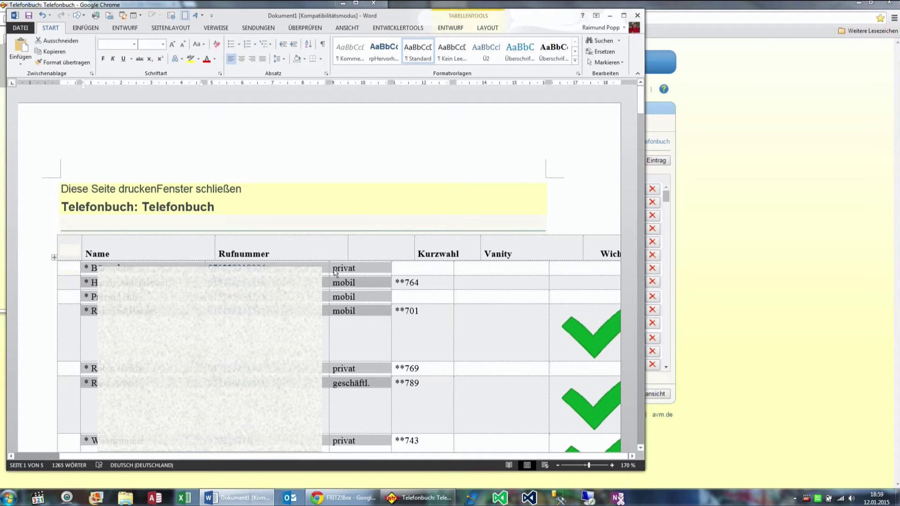
key("Return")
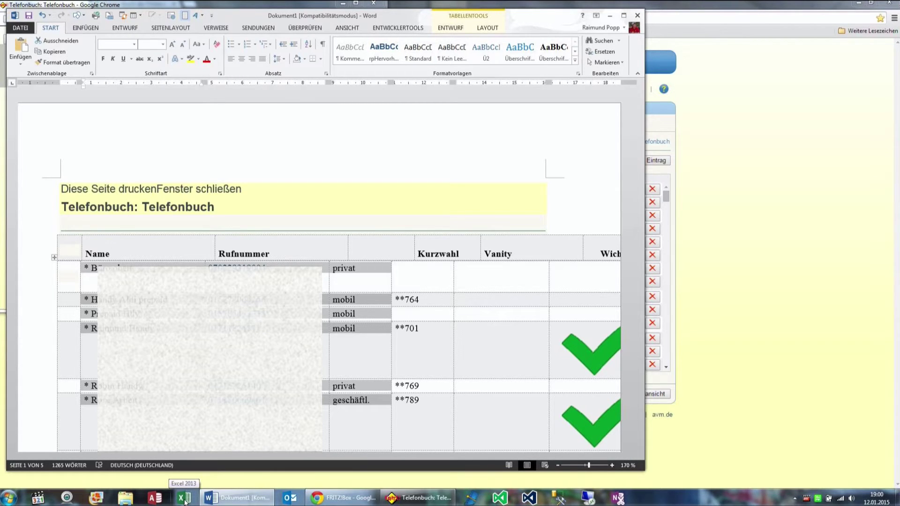
left_click(184, 498)
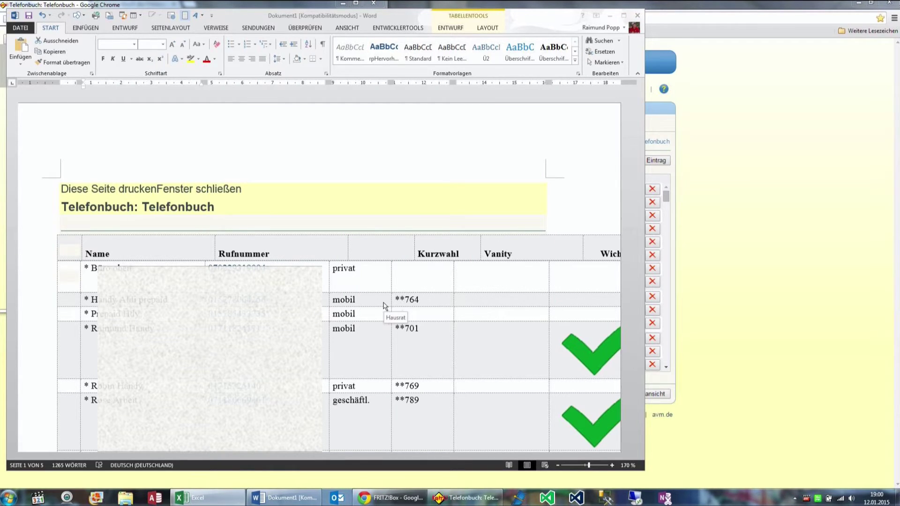
- Create a blank Excel workbook and paste the phonebook data at cell B3
left_click(214, 501)
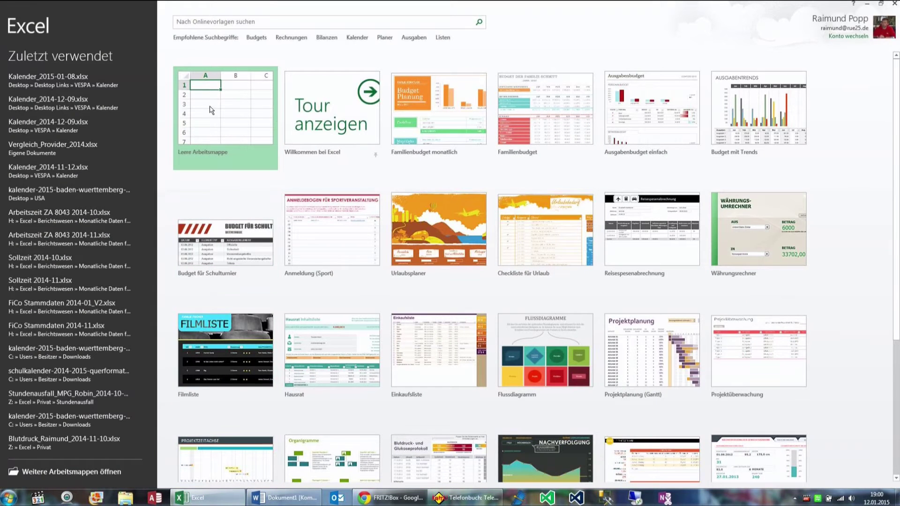
left_click(210, 110)
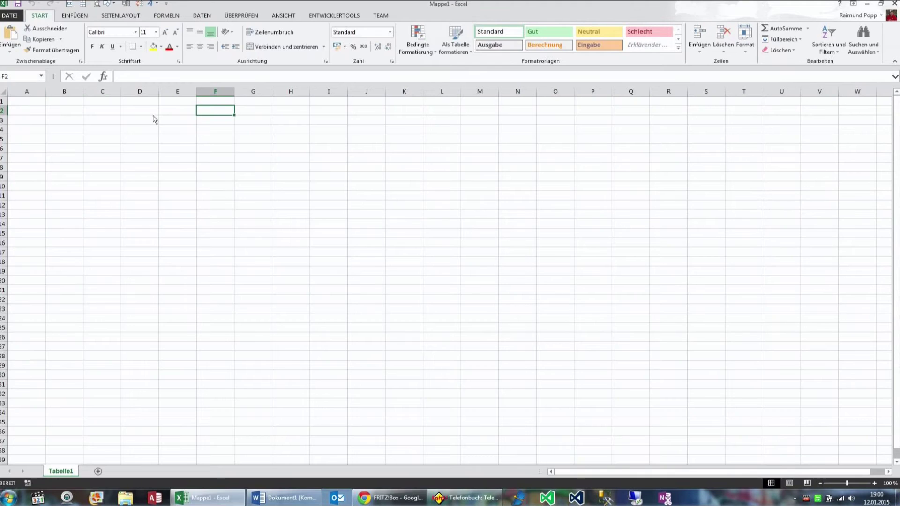
left_click(65, 123)
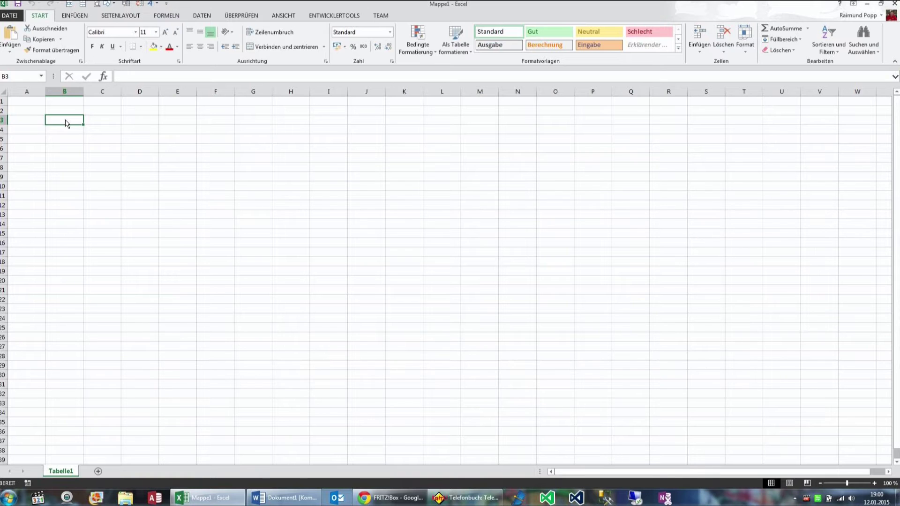
key("ctrl+v")
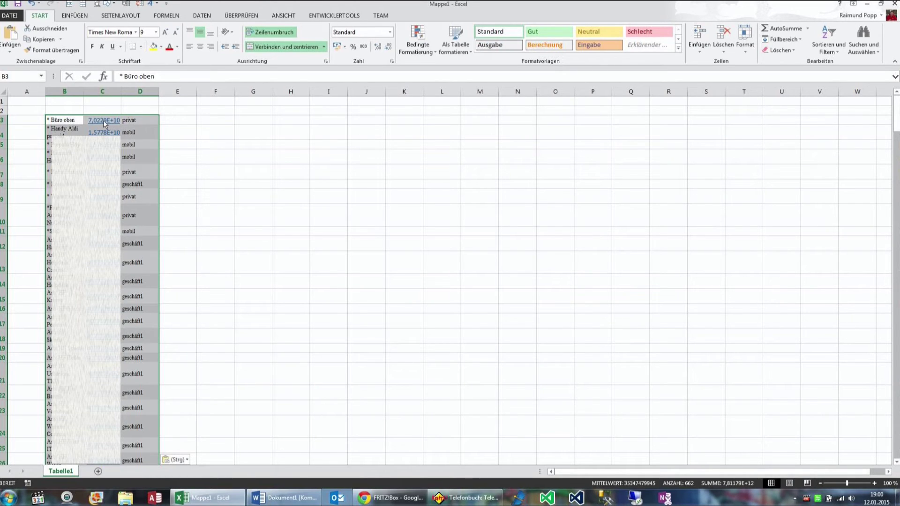
- Format column C as Text and re-paste the phonebook starting at B4
left_click(103, 93)
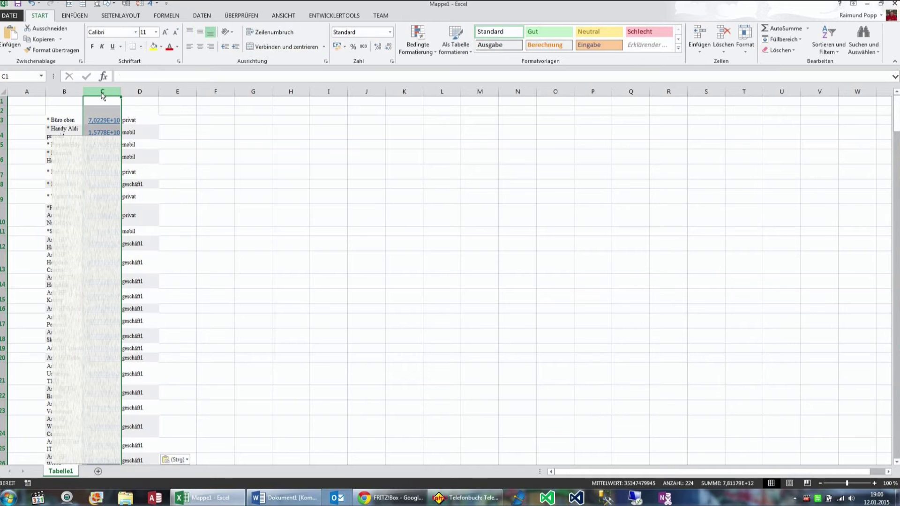
right_click(102, 95)
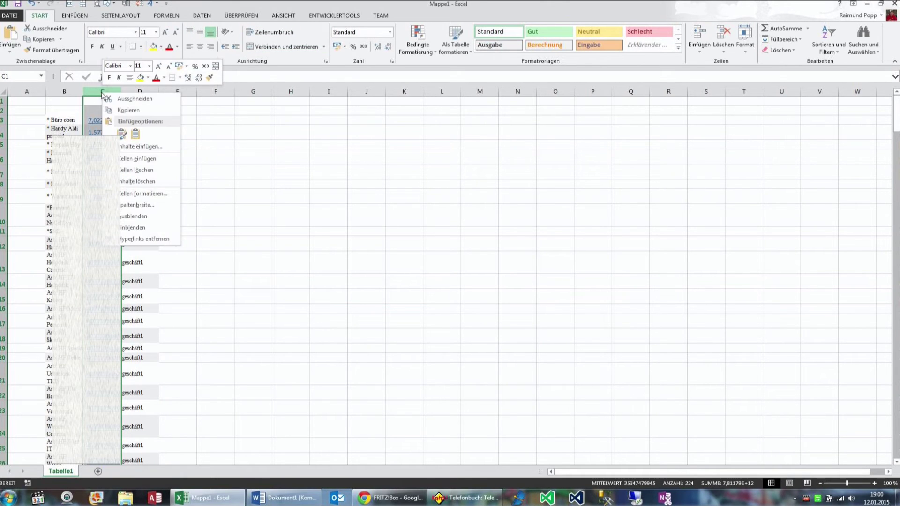
left_click(143, 195)
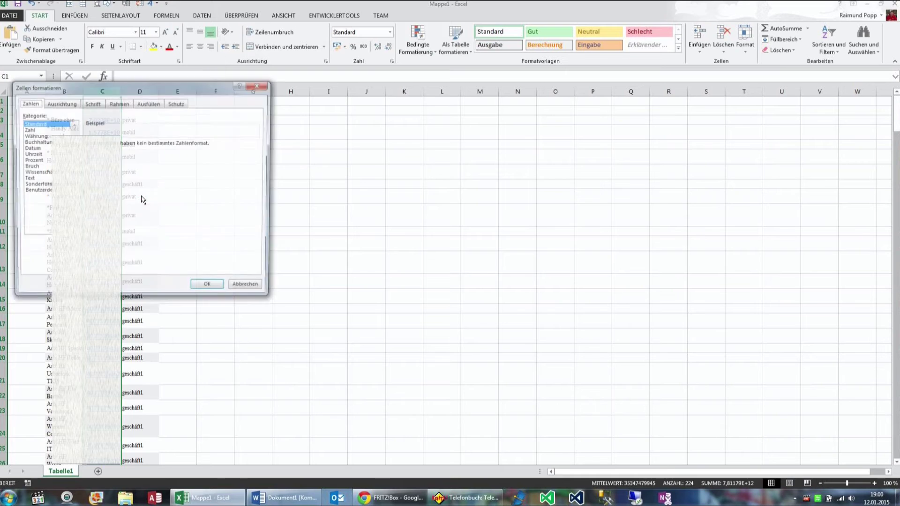
left_click(29, 179)
left_click(202, 290)
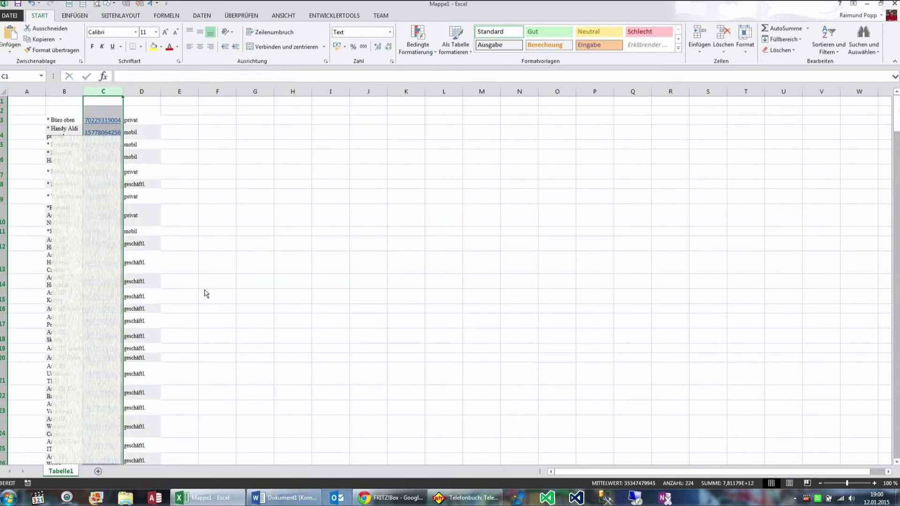
right_click(53, 125)
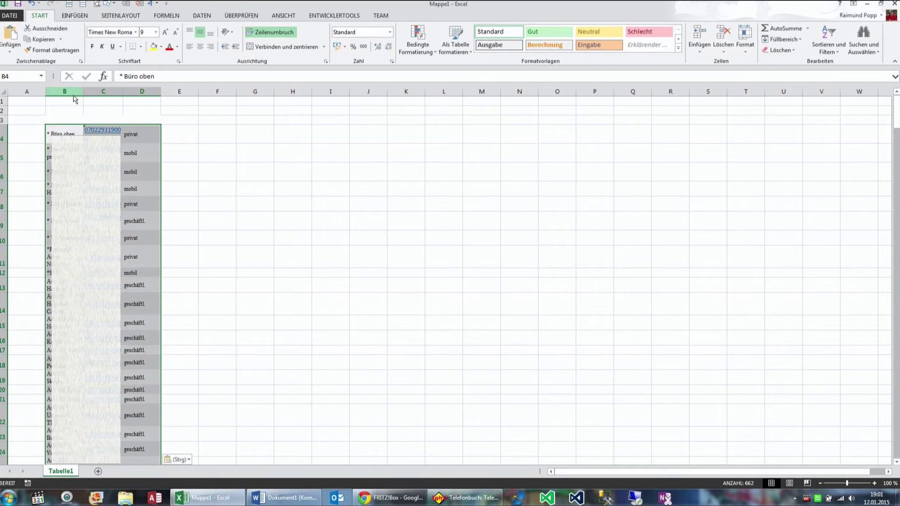
- Widen columns B–D and spot-check the entries in B4, C4 and D24
left_click_drag(65, 92, 178, 93)
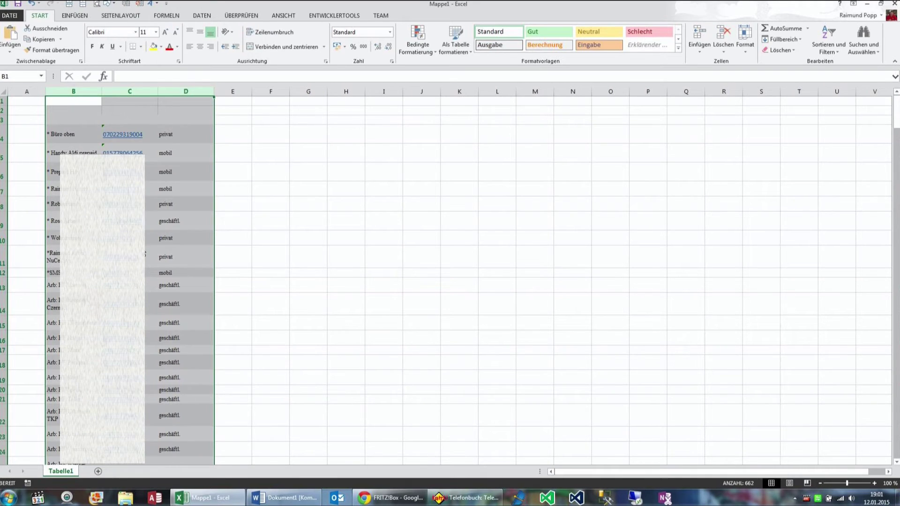
left_click(243, 242)
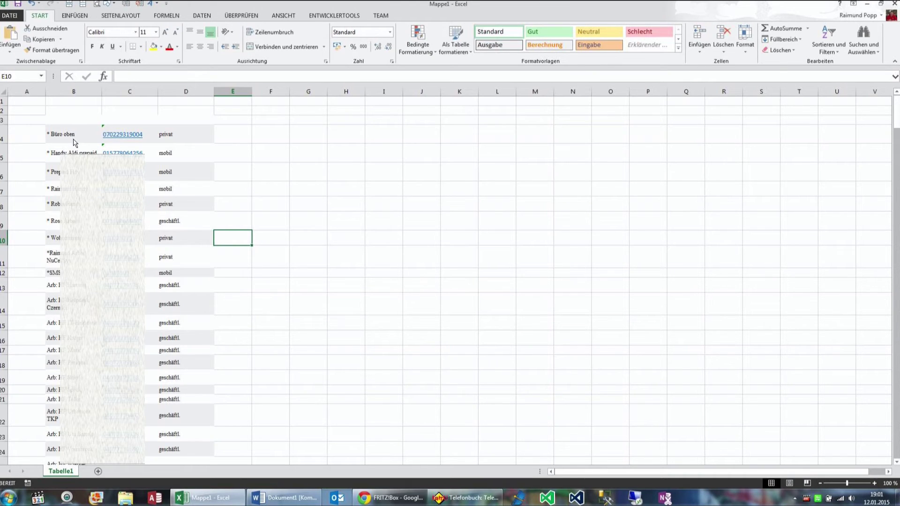
left_click(84, 140)
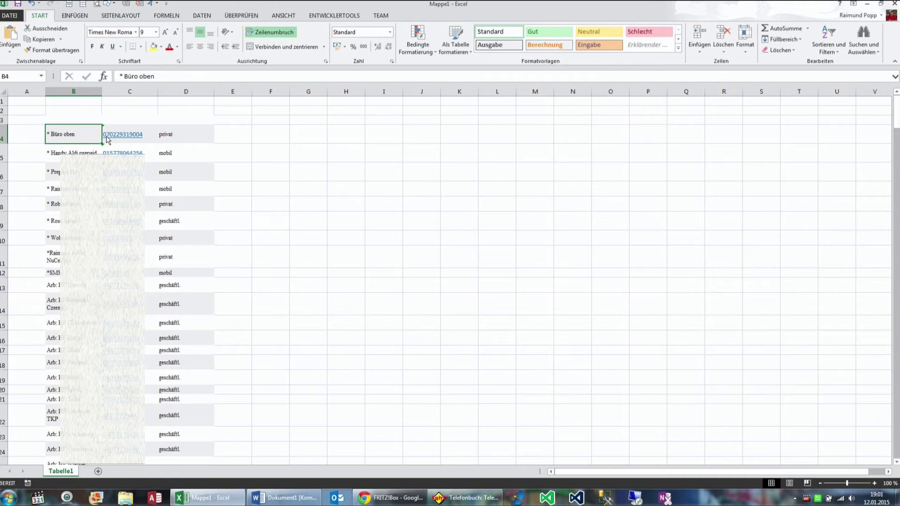
left_click(109, 140)
left_click(85, 137)
left_click(103, 138)
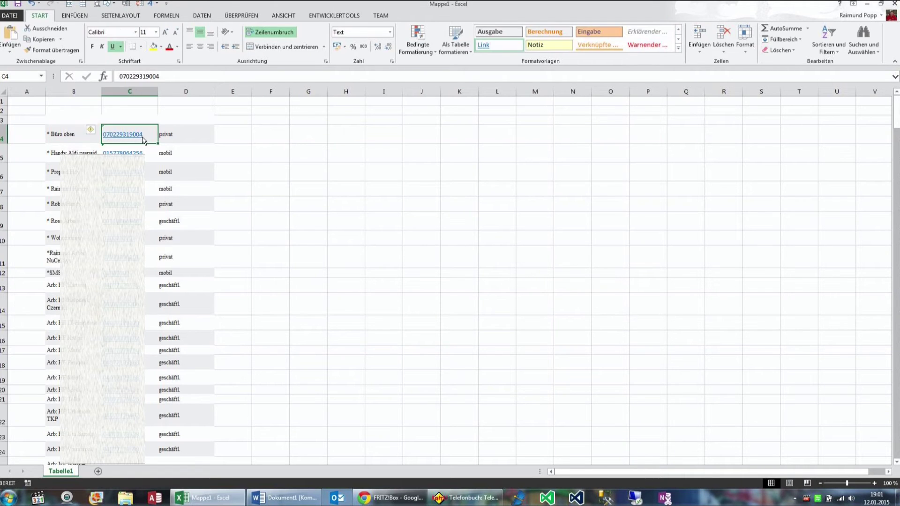
left_click(76, 137)
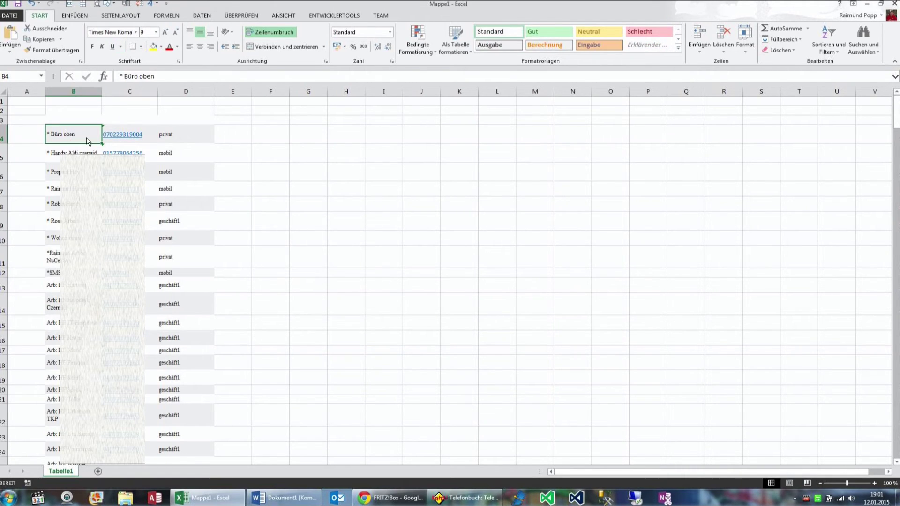
left_click(190, 451)
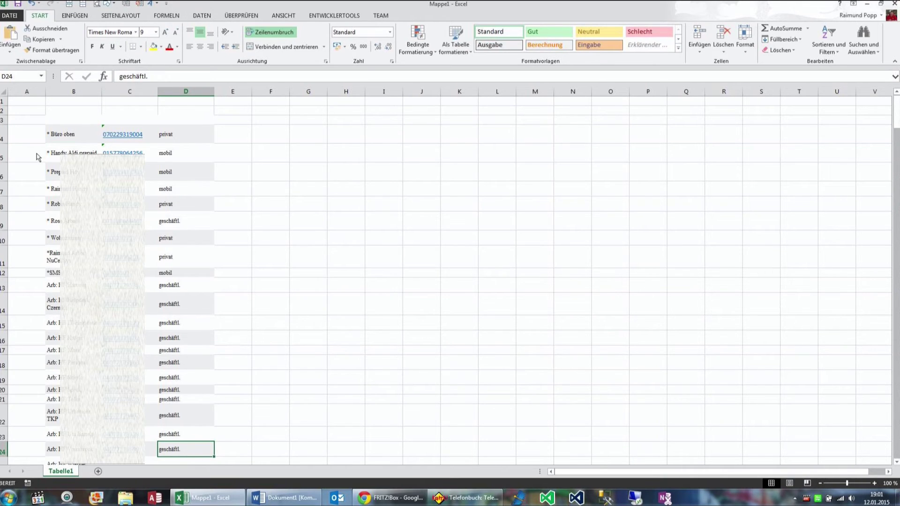
left_click(53, 141)
left_click(56, 121)
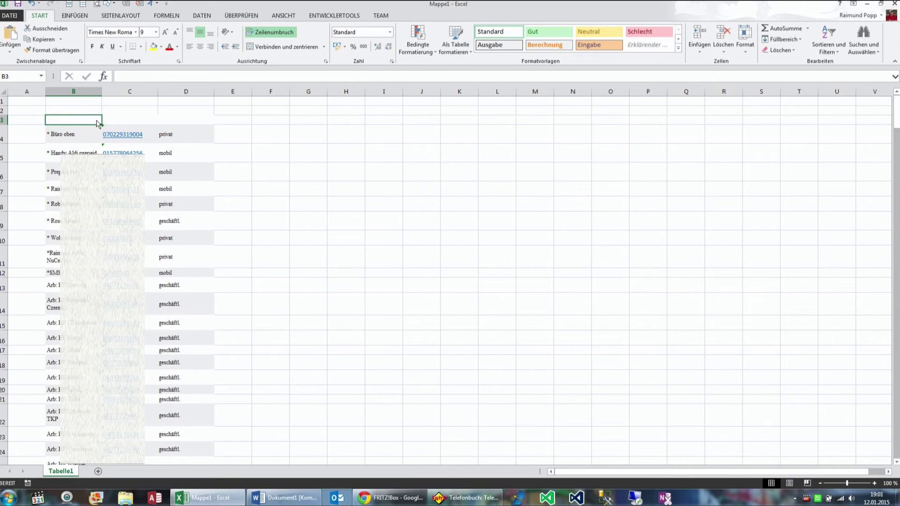
- Enter the header Name in cell B3
type("TelefonNummer")
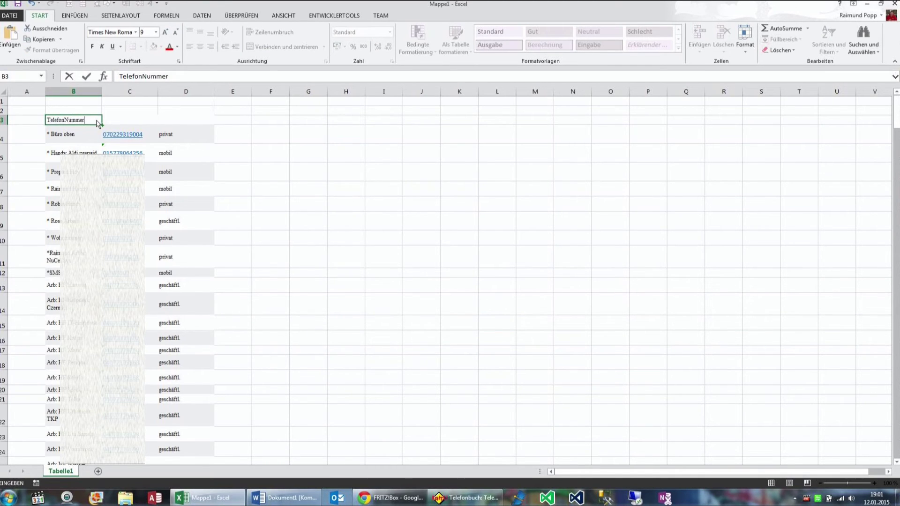
key("Escape")
type("An")
key("BackSpace")
key("BackSpace")
type("Name")
key("Left")
key("Right")
key("Left")
key("Right")
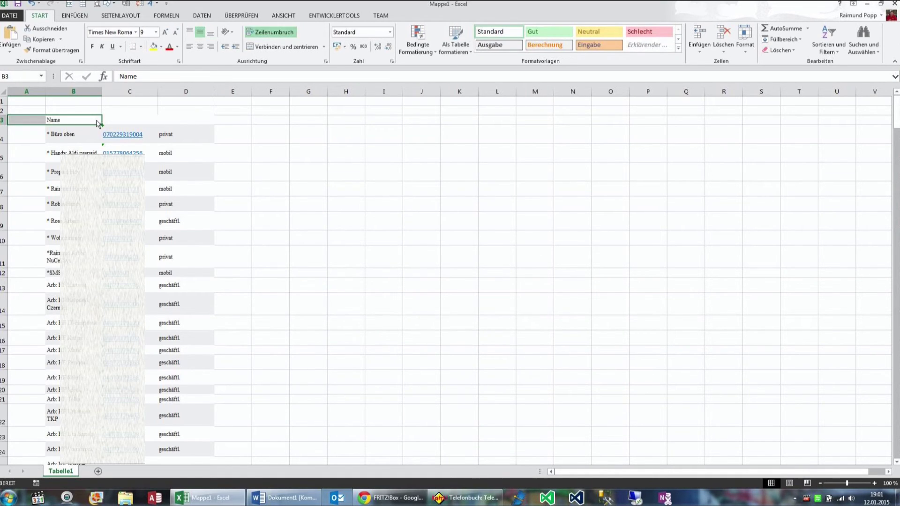
key("Right")
key("Right")
key("Left")
- Add the headers Telefonnummer in C3 and Typ in D3
type("Telefonnummer")
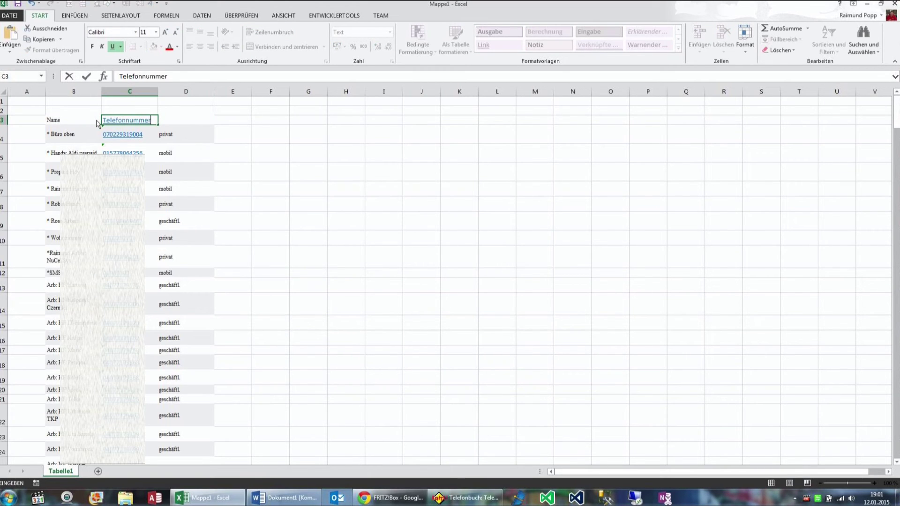
key("Right")
type("Typü")
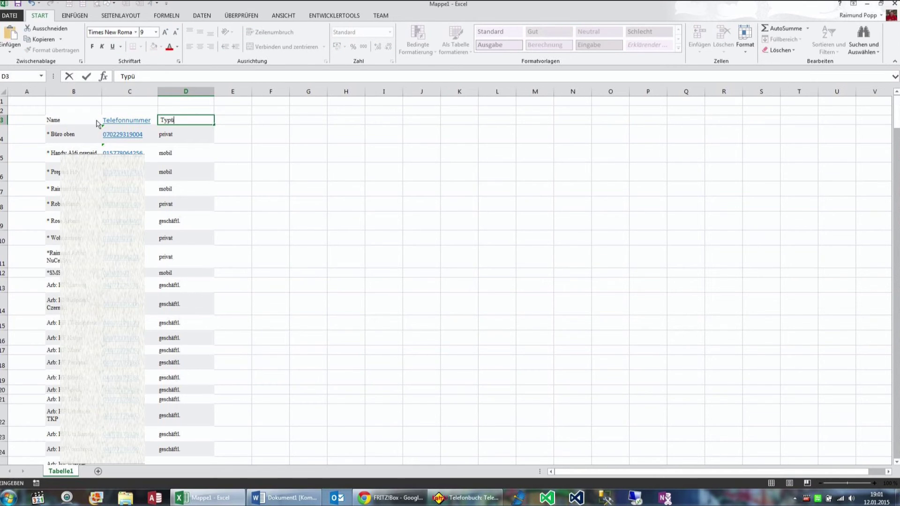
key("BackSpace")
left_click(295, 204)
- Format B3:D36 as a table in style Mittel 2 with a header row
left_click(63, 123)
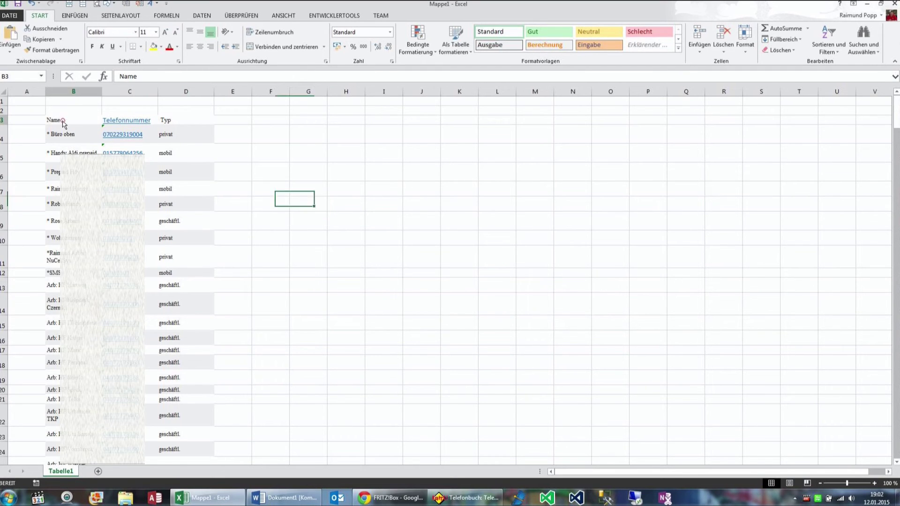
left_click_drag(63, 123, 188, 463)
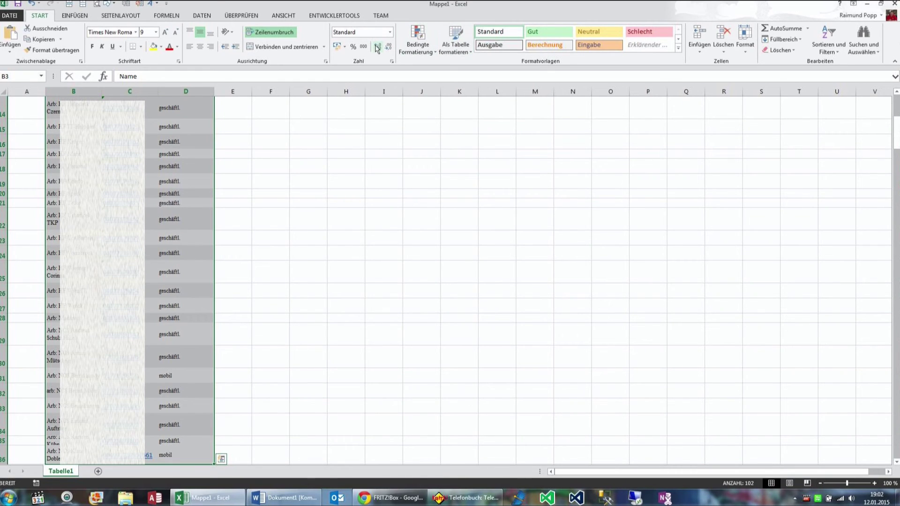
left_click(454, 47)
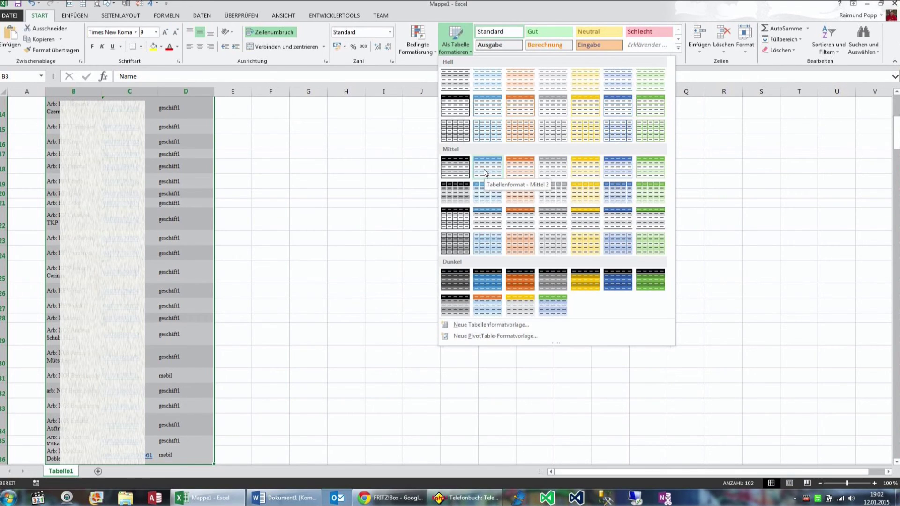
left_click(489, 225)
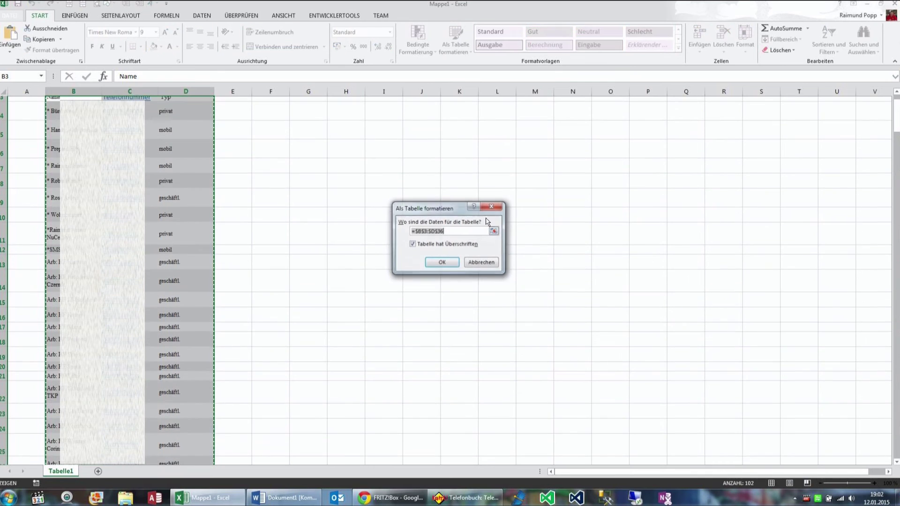
left_click(442, 263)
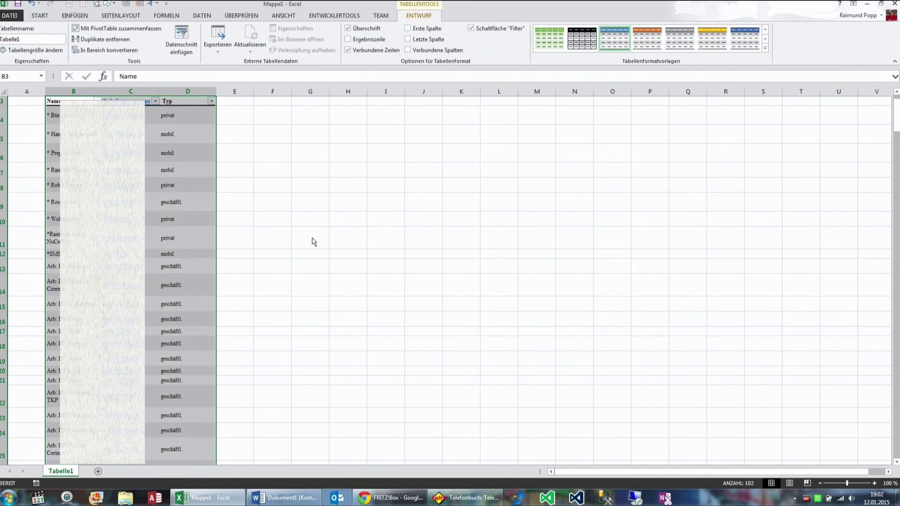
scroll(313, 239, "up", 1)
left_click(177, 153)
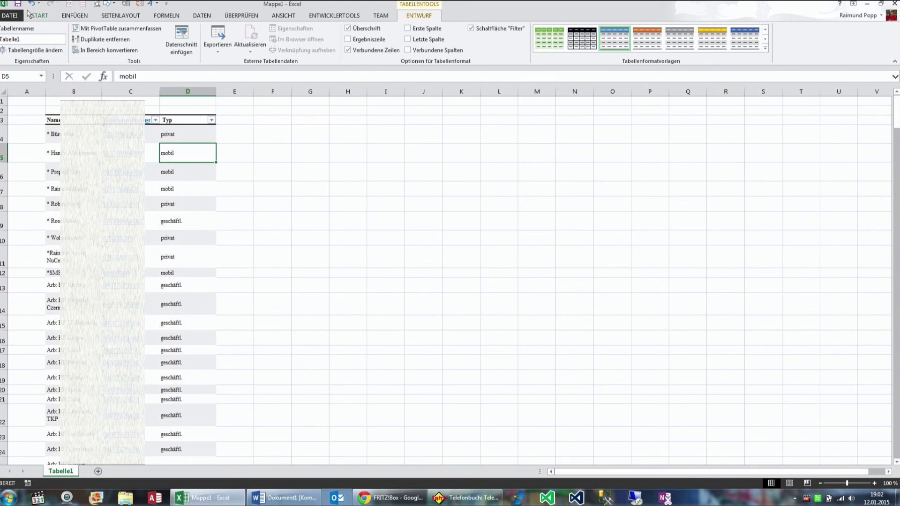
- Save the workbook in Eigene Dokumente as Telefonliste.xlsx, replacing the default name Mappe1
left_click(18, 3)
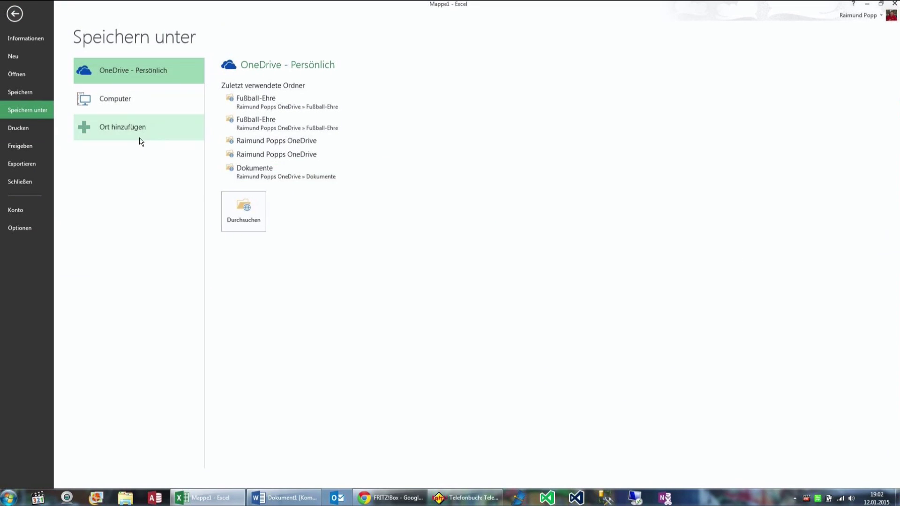
left_click(113, 102)
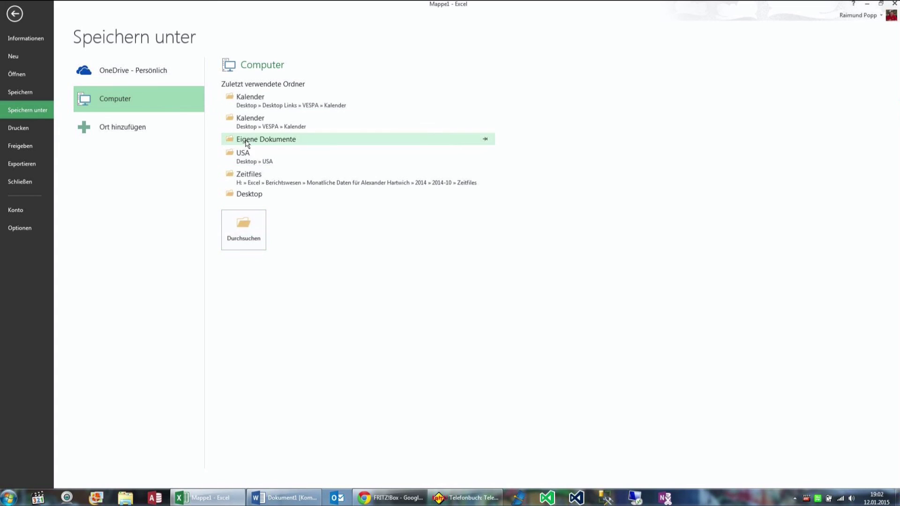
left_click(247, 242)
left_click(273, 393)
key("ctrl+a")
type("Telefonliste")
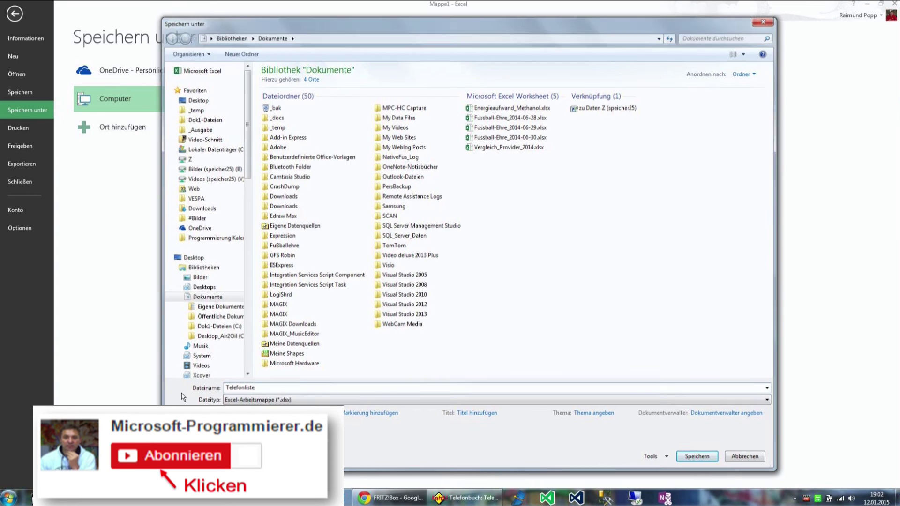
key("Return")
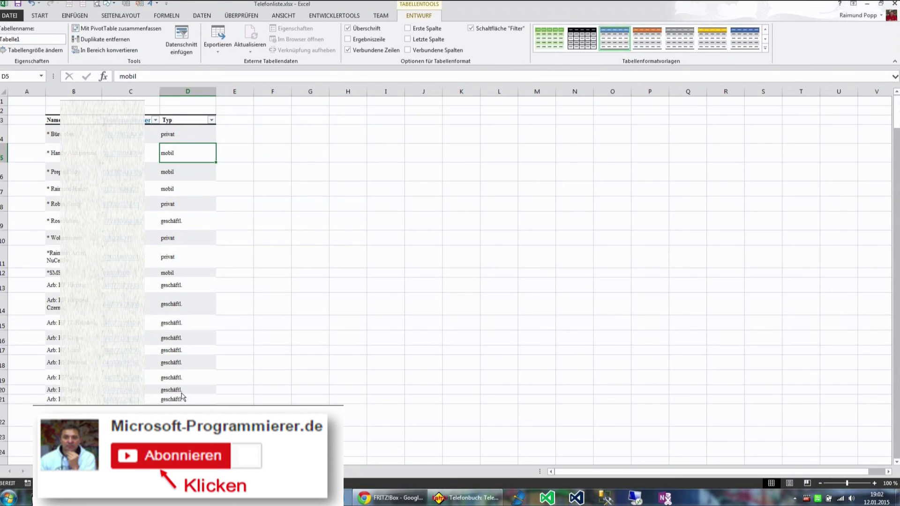